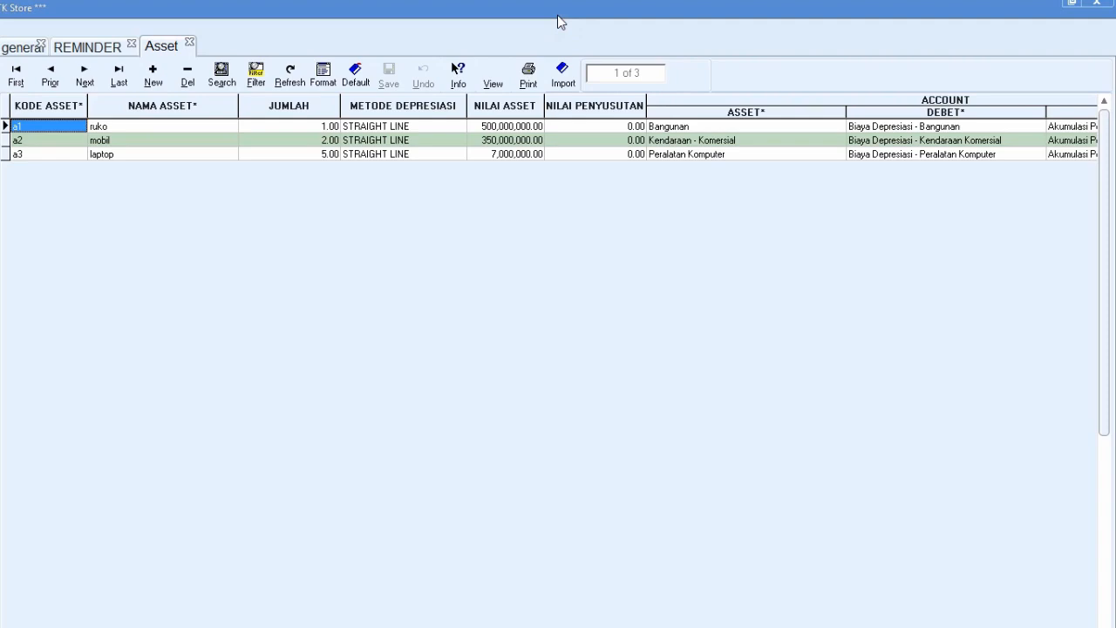
# - Examine each field of the ruko asset record, from the asset code through the accounts, lifespan and dates to the active flag
pyautogui.press('Tab')
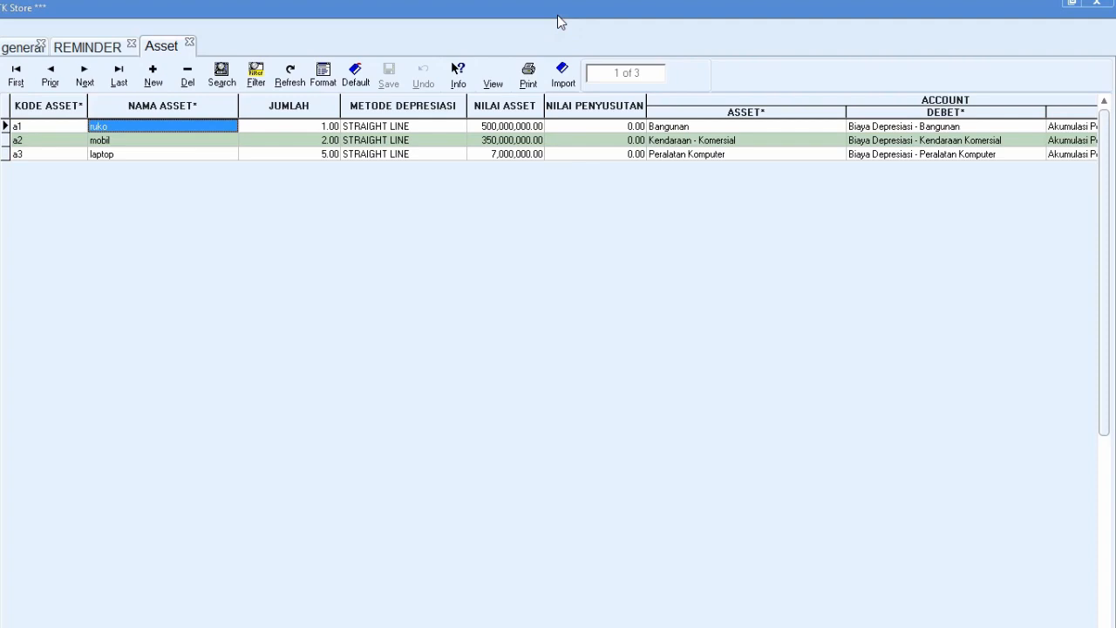
pyautogui.press('Tab')
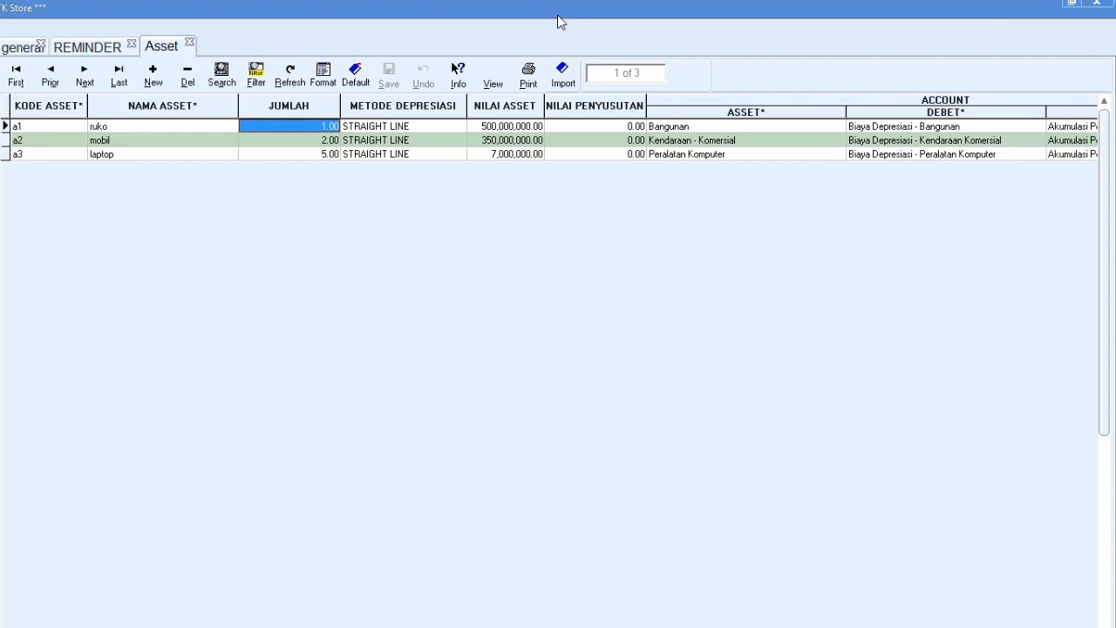
pyautogui.press('Tab')
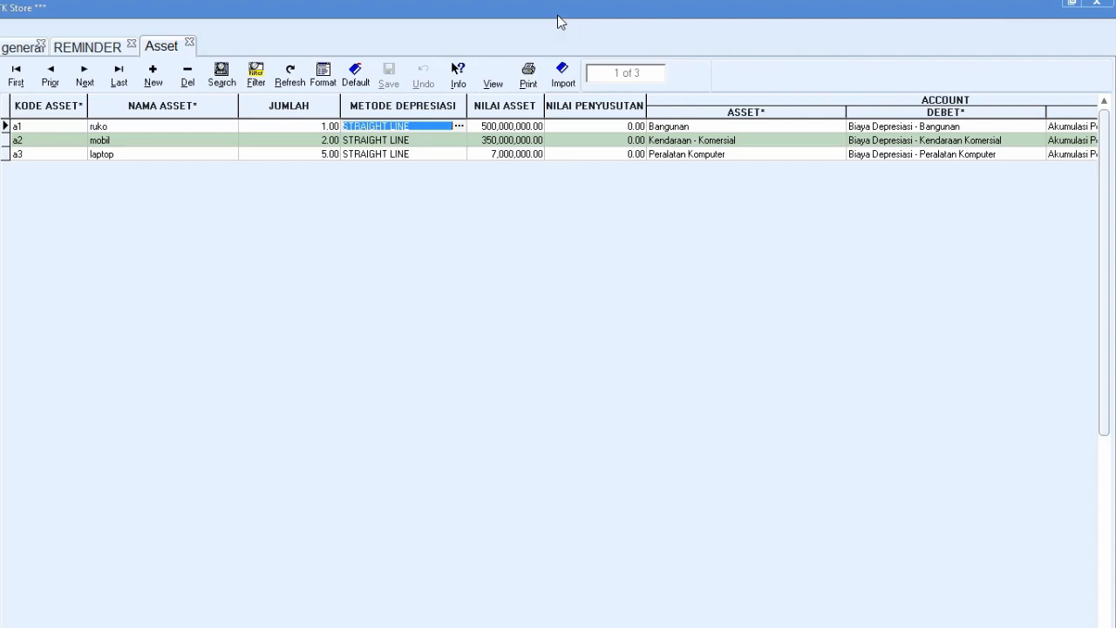
pyautogui.press('Tab')
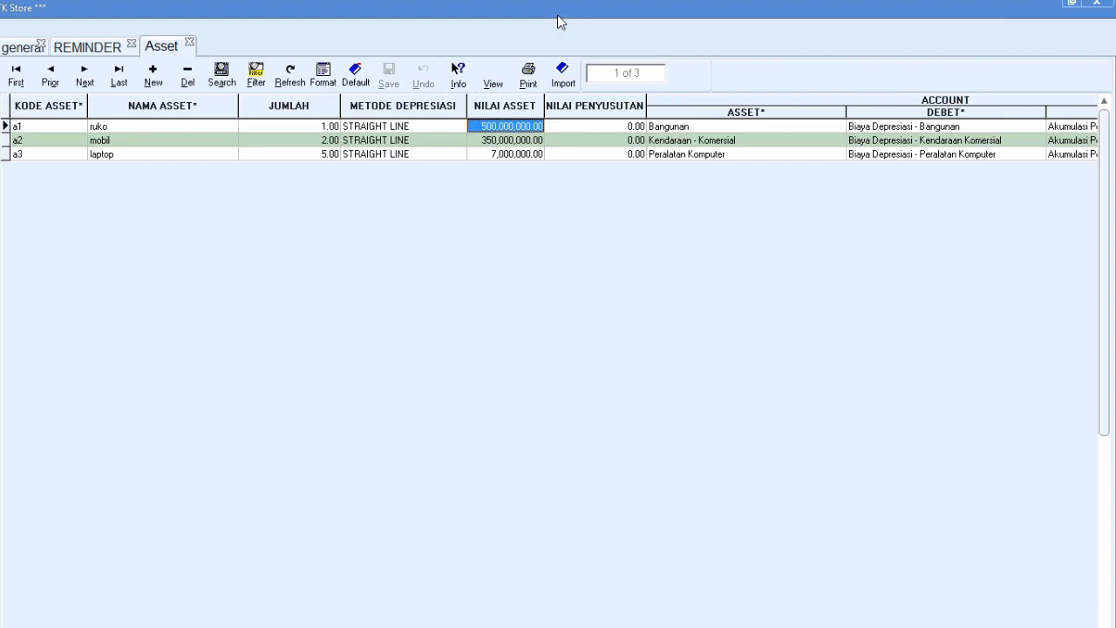
pyautogui.press('Tab')
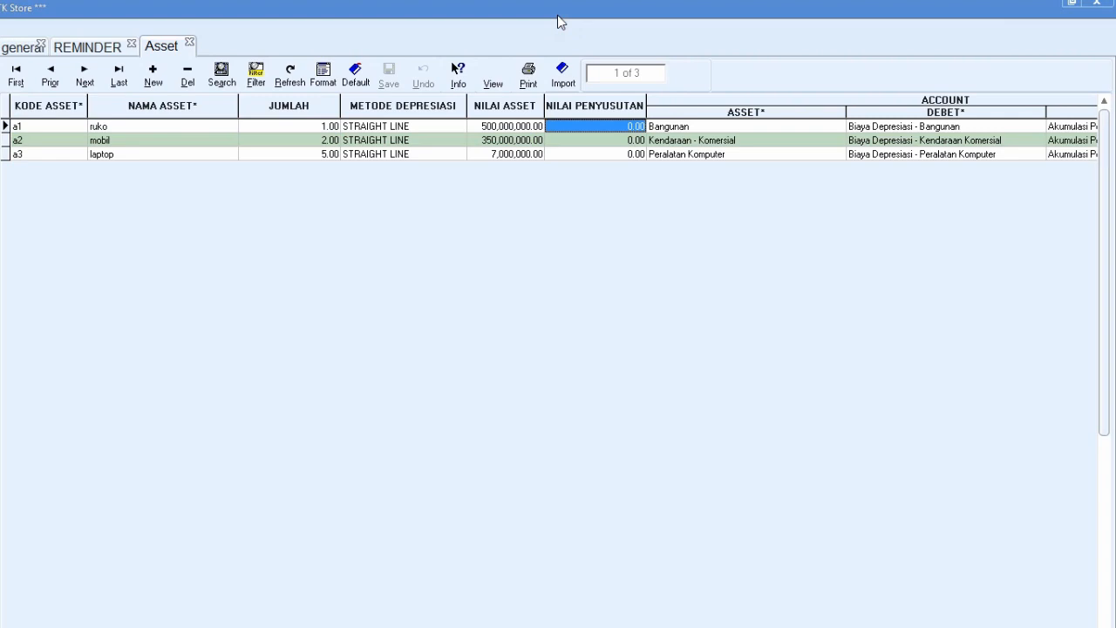
pyautogui.press('Tab')
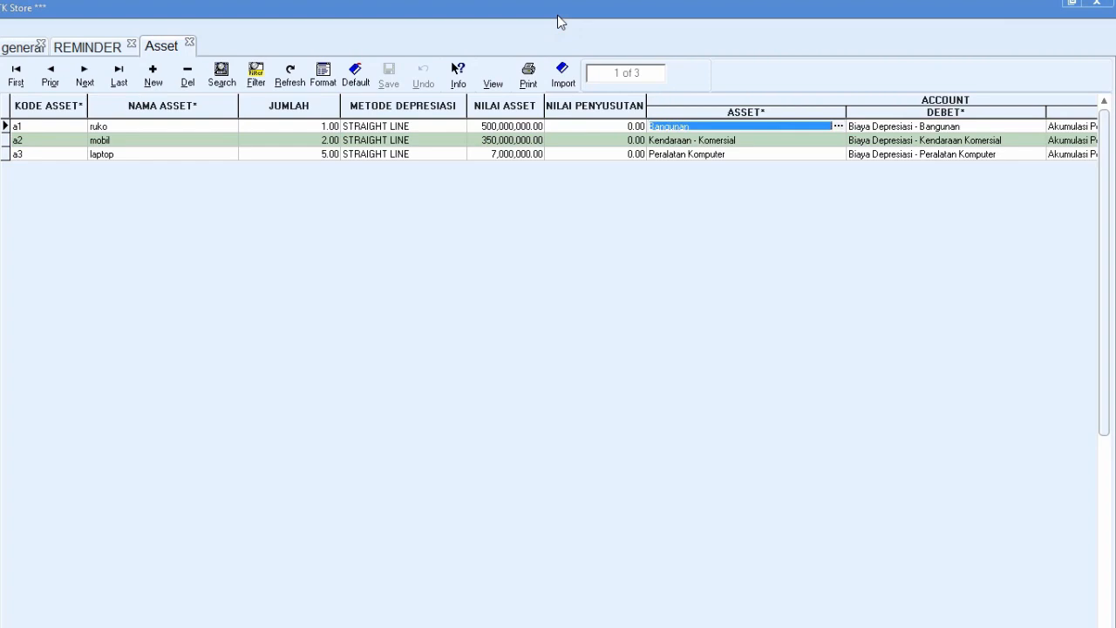
pyautogui.press('Tab')
pyautogui.press('Tab')
pyautogui.hotkey('shift', 'Tab')
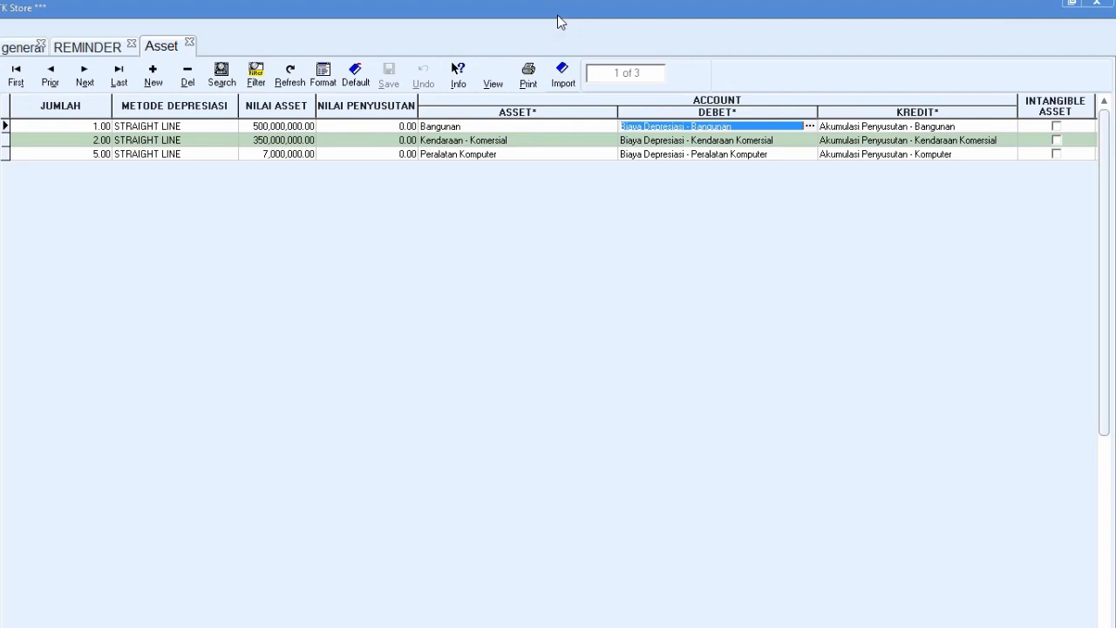
pyautogui.press('Tab')
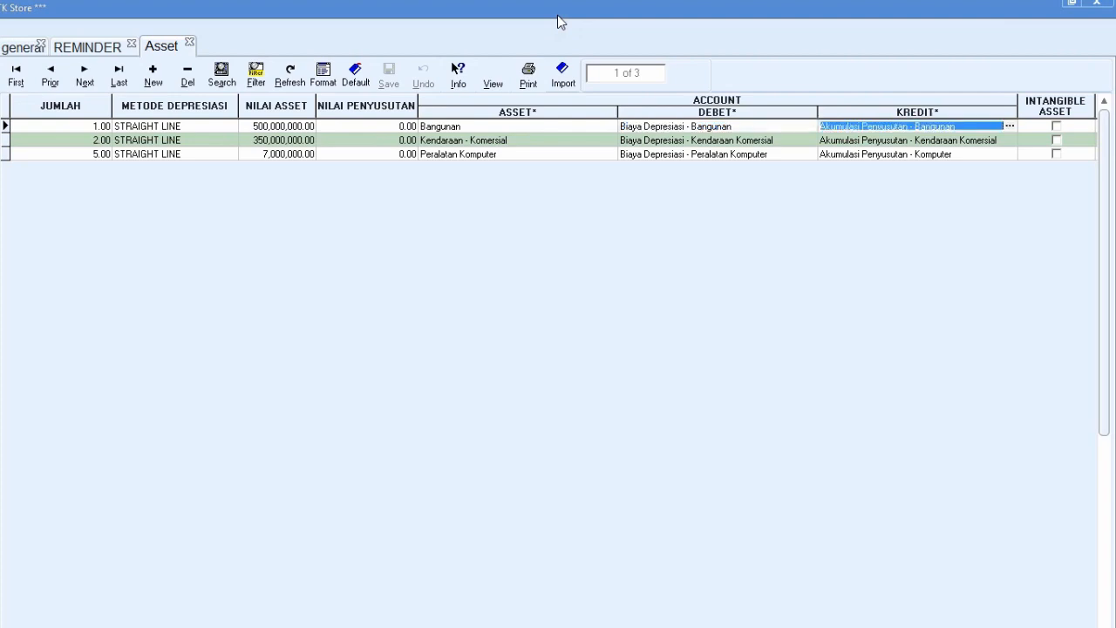
pyautogui.press('Tab')
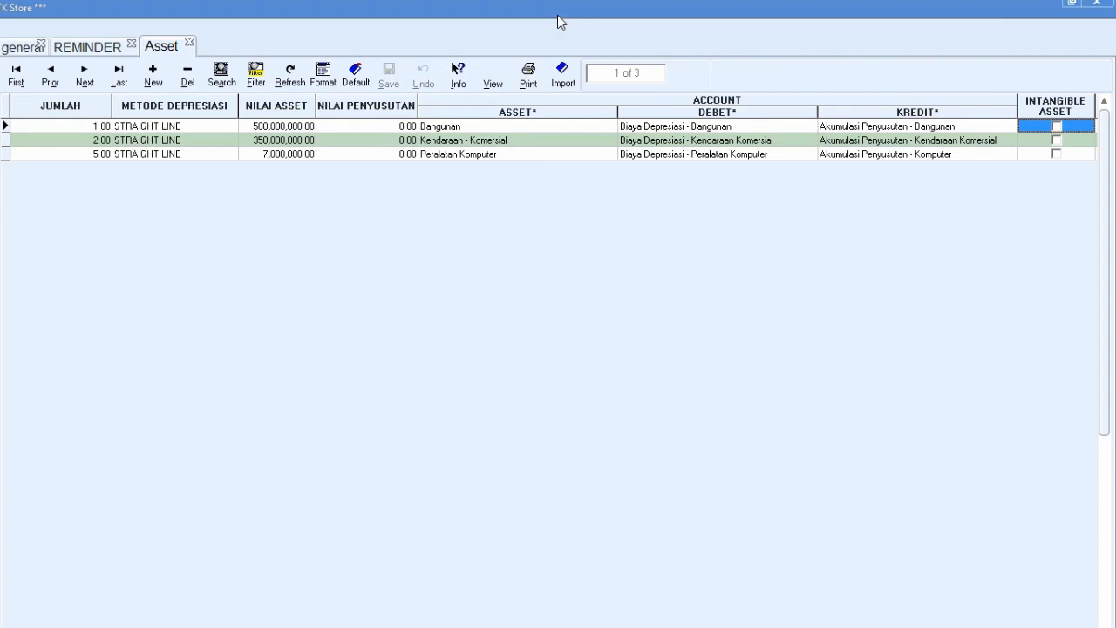
pyautogui.press('Tab')
pyautogui.press('Tab')
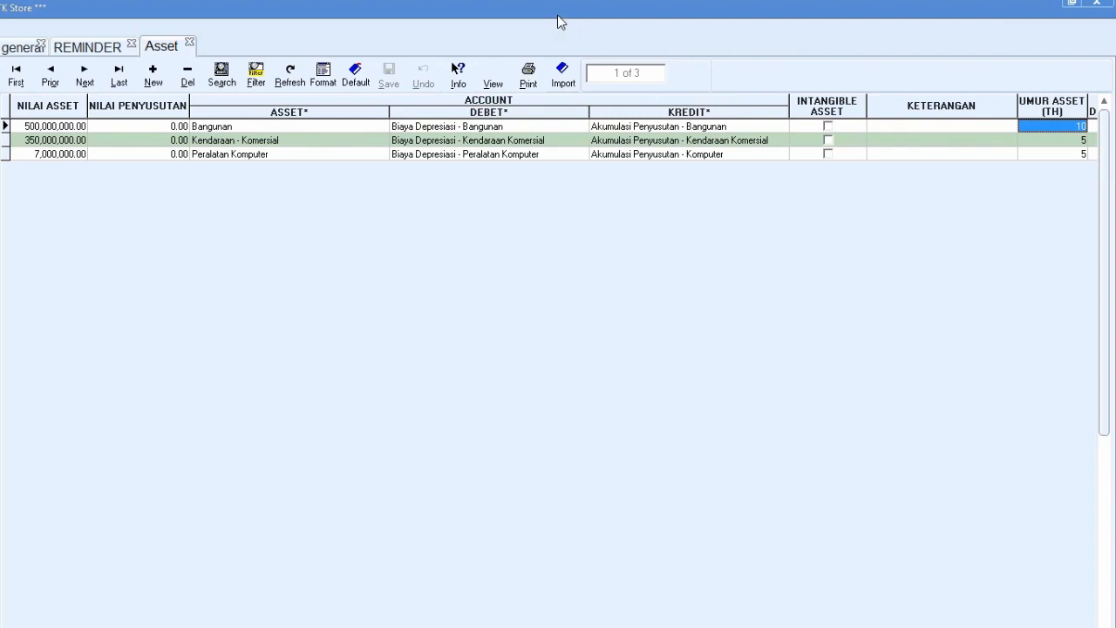
pyautogui.press('Tab')
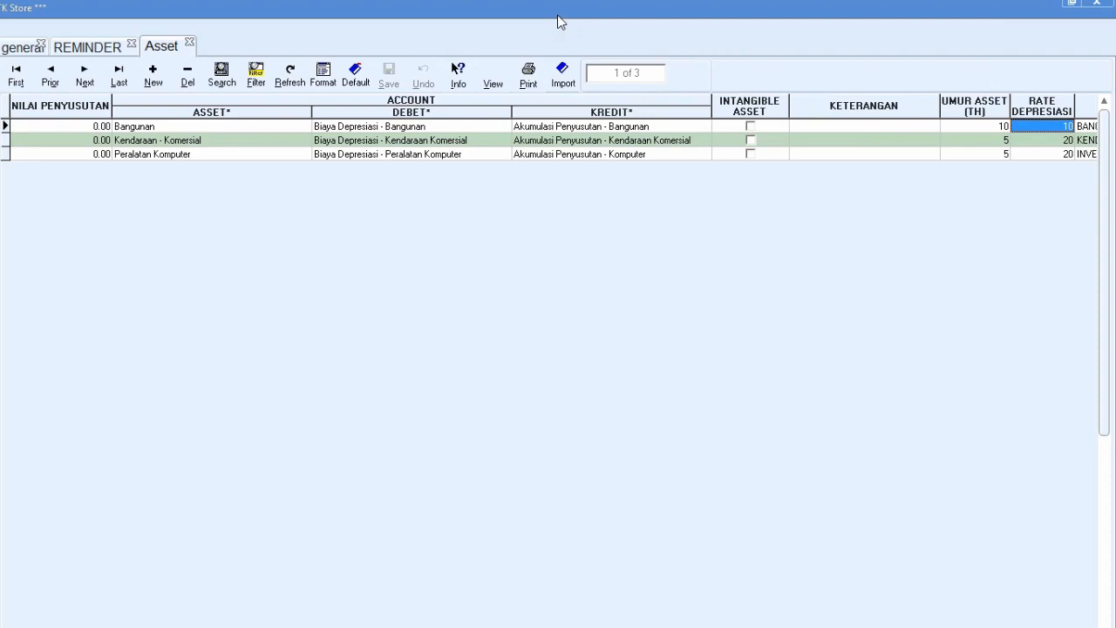
pyautogui.press('Tab')
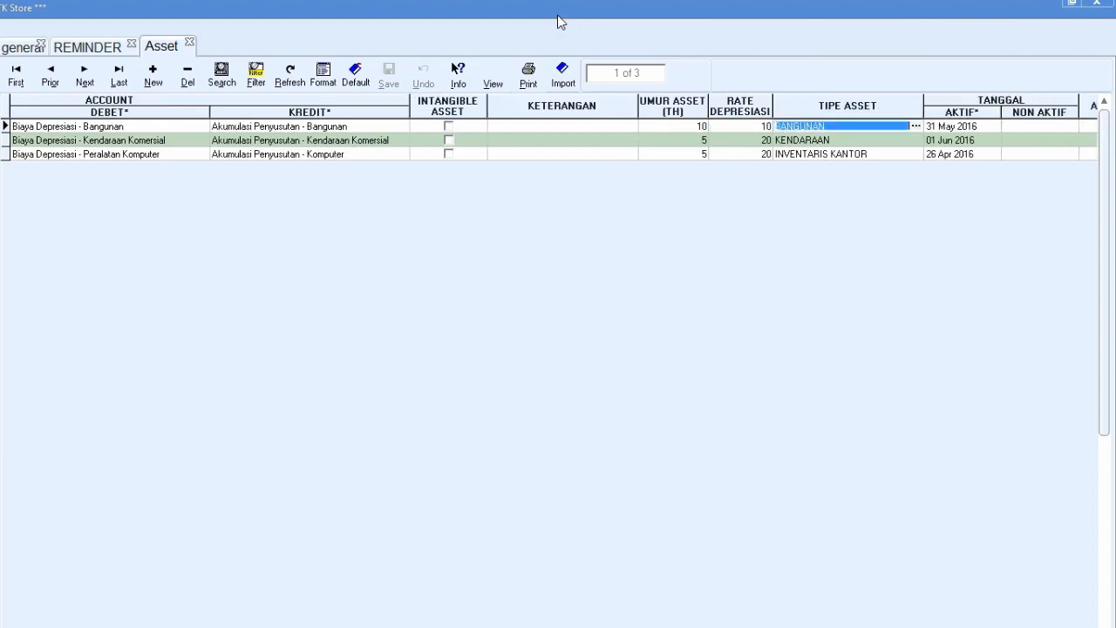
pyautogui.press('Tab')
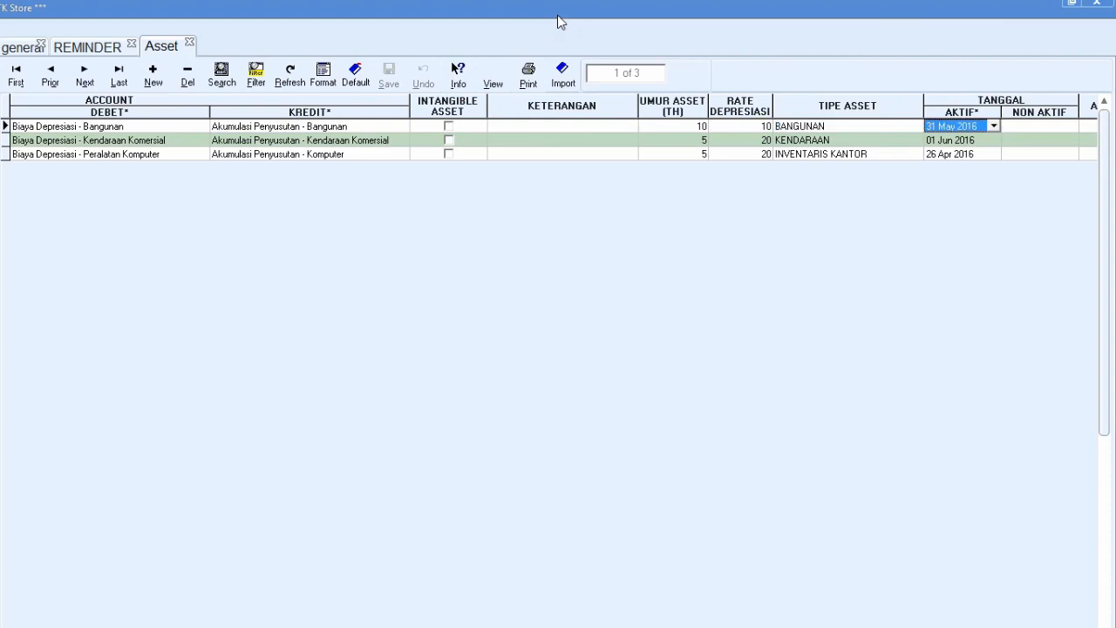
pyautogui.press('Tab')
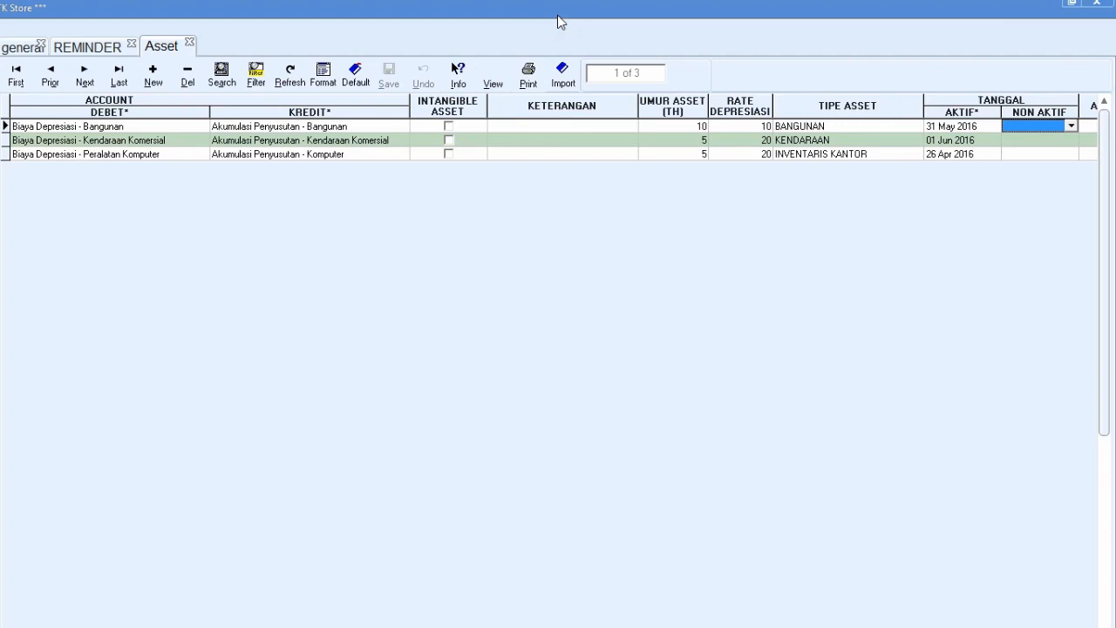
pyautogui.press('Tab')
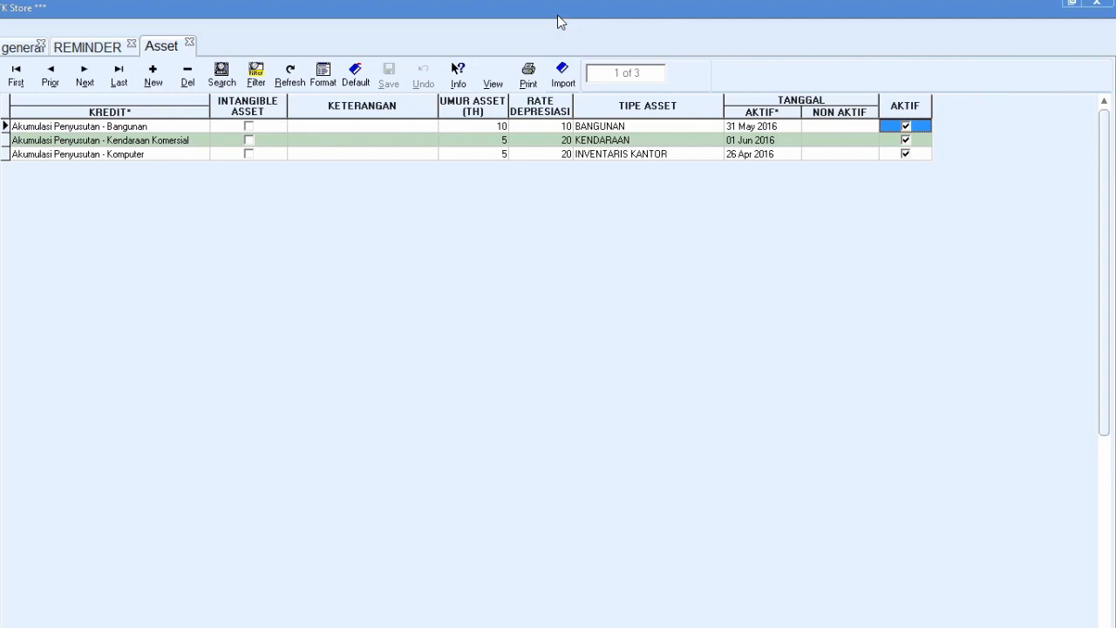
pyautogui.hotkey('shift', 'Tab')
pyautogui.hotkey('shift', 'Tab')
pyautogui.hotkey('shift', 'Tab')
pyautogui.hotkey('shift', 'Tab')
pyautogui.hotkey('shift', 'Tab')
pyautogui.hotkey('shift', 'Tab')
pyautogui.hotkey('shift', 'Tab')
pyautogui.hotkey('shift', 'Tab')
pyautogui.hotkey('shift', 'Tab')
pyautogui.hotkey('shift', 'Tab')
pyautogui.hotkey('shift', 'Tab')
pyautogui.hotkey('shift', 'Tab')
pyautogui.hotkey('shift', 'Tab')
pyautogui.hotkey('shift', 'Tab')
pyautogui.hotkey('shift', 'Tab')
pyautogui.hotkey('shift', 'Tab')
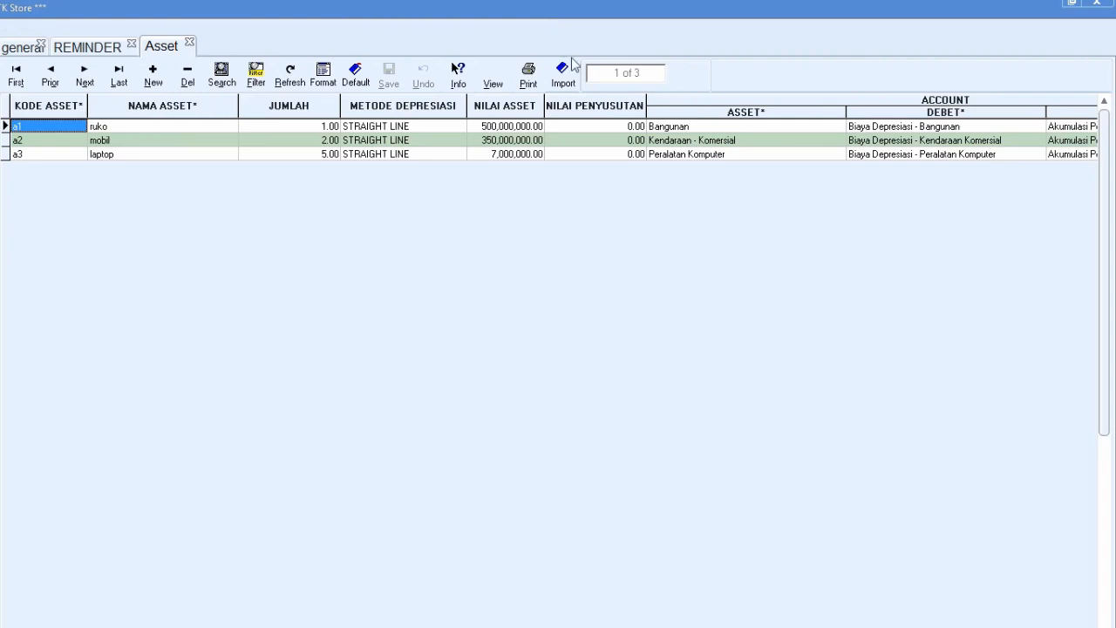
# - Add a new asset record with the code a4 and the name meja komputer
pyautogui.click(155, 79)
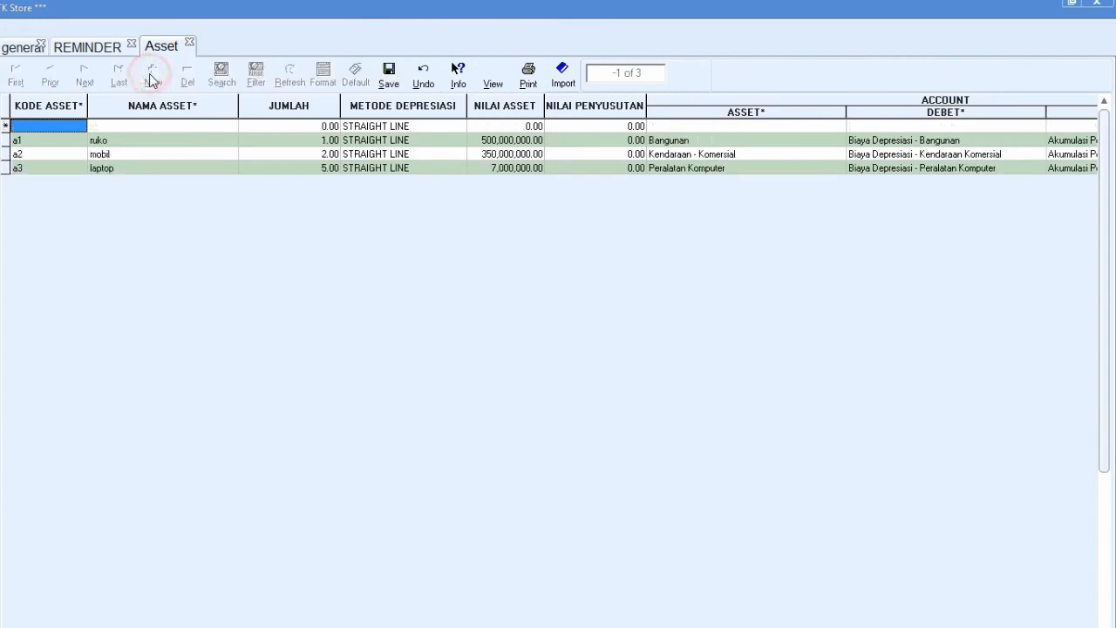
pyautogui.click(71, 127)
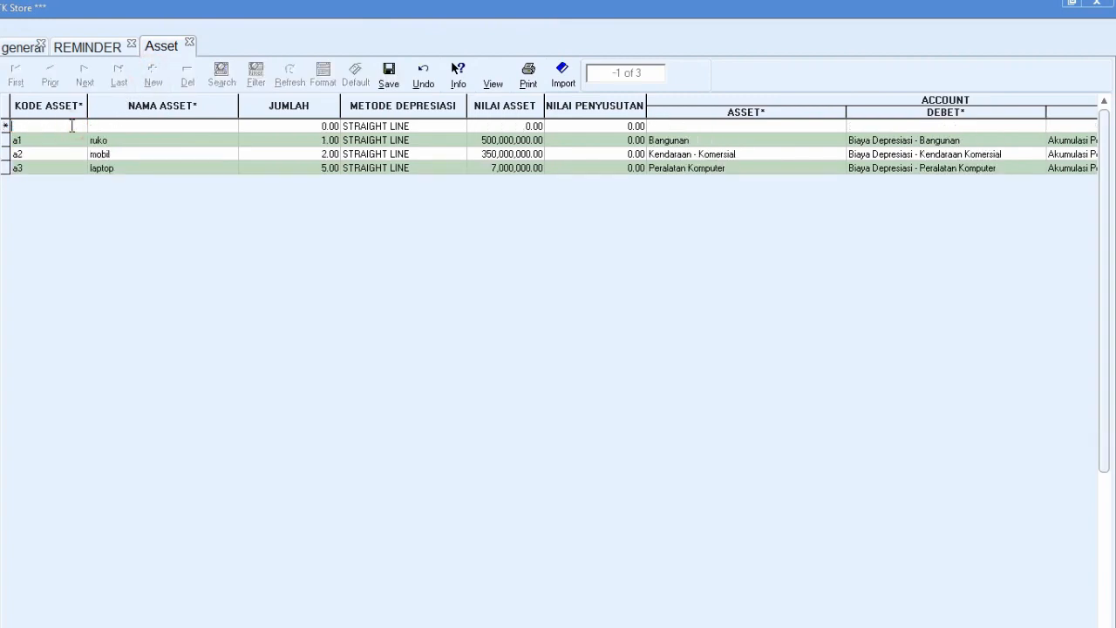
pyautogui.write('a4')
pyautogui.press('Tab')
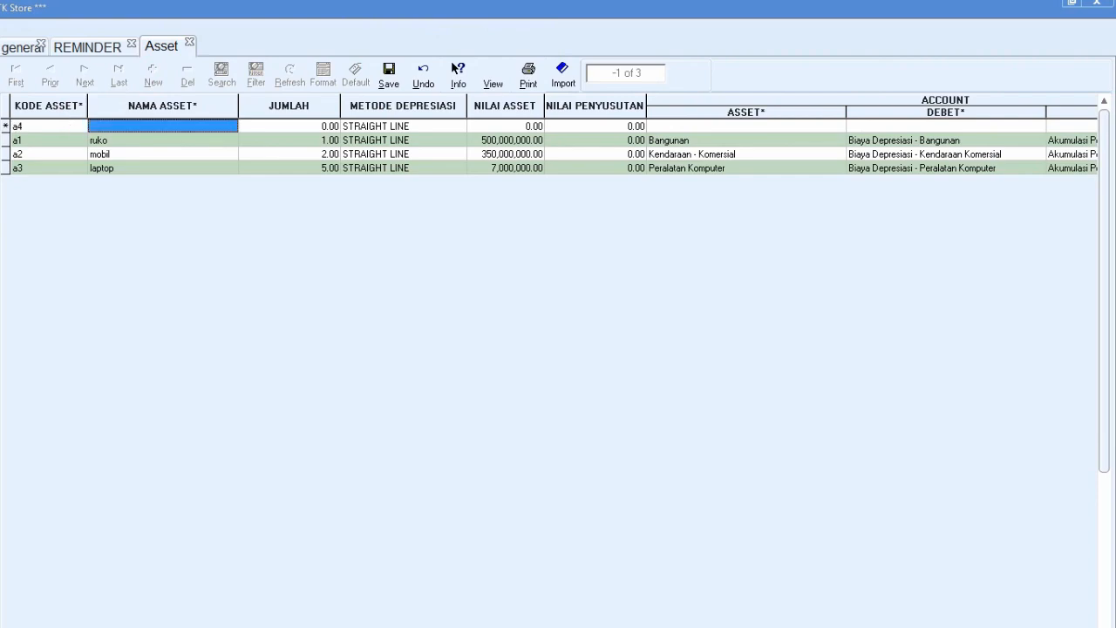
pyautogui.write('meja komputer')
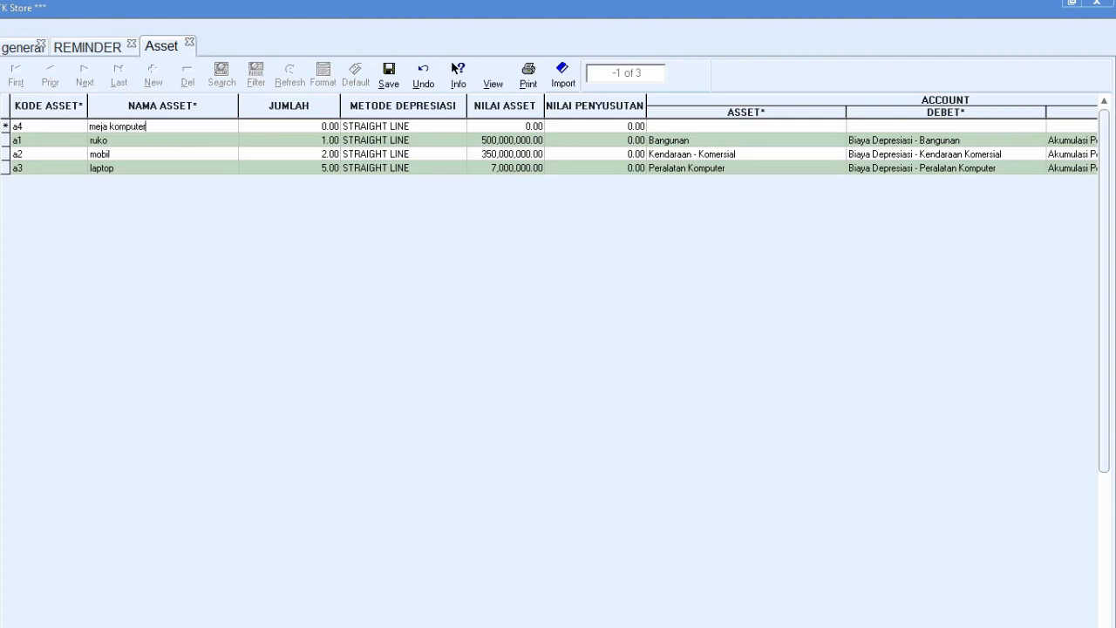
pyautogui.press('Tab')
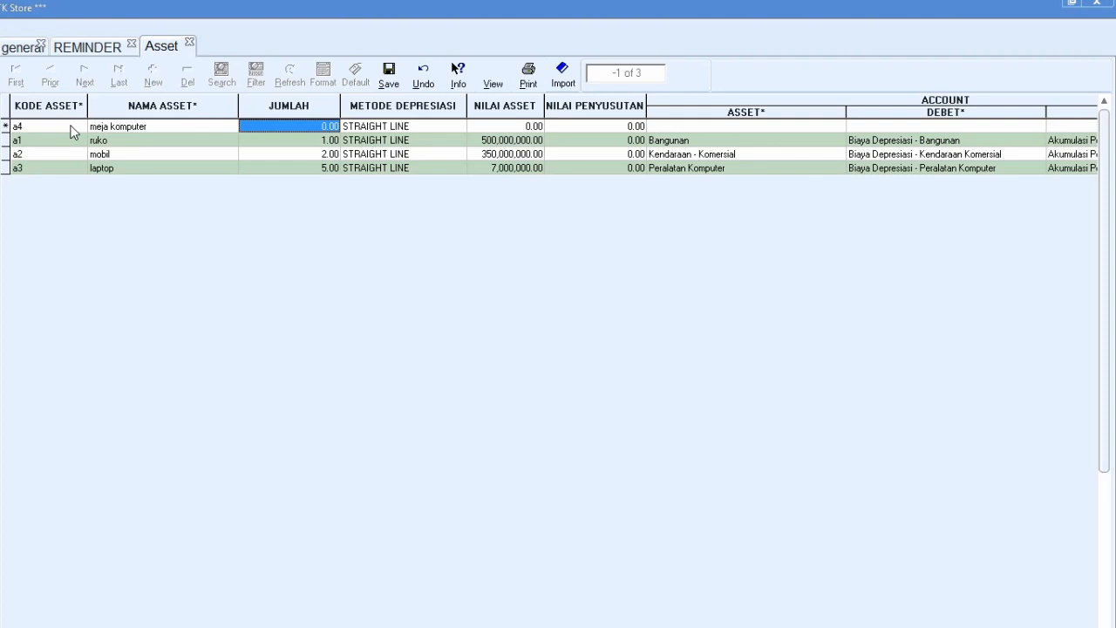
# - Set the new asset's quantity to 5 and its asset value to 1,500,000, keeping the STRAIGHT LINE depreciation method
pyautogui.write('5')
pyautogui.press('Tab')
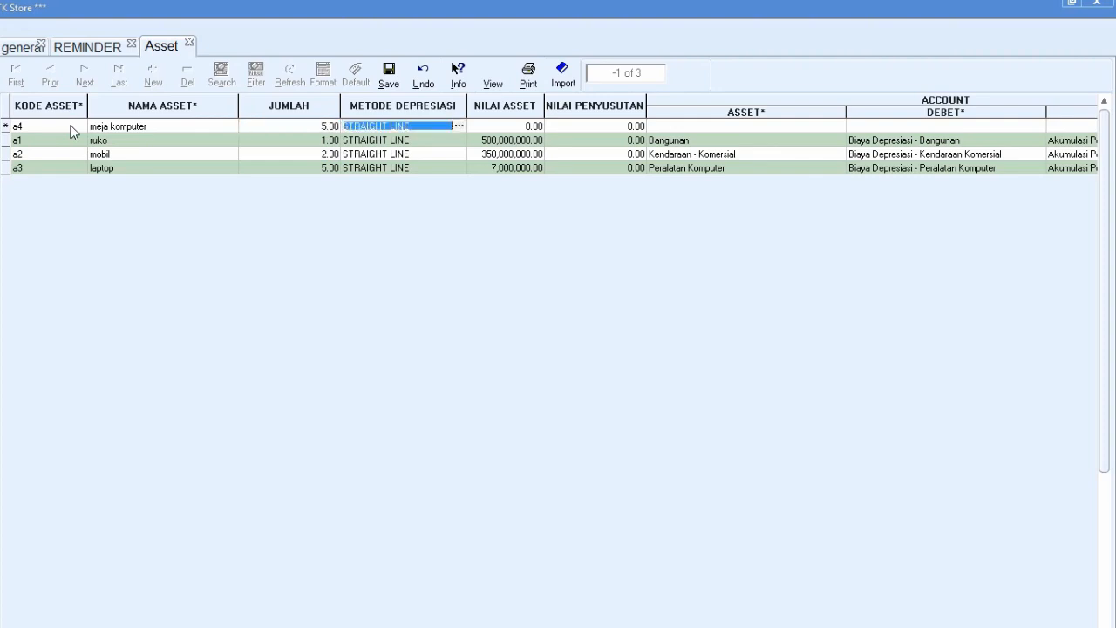
pyautogui.press('Tab')
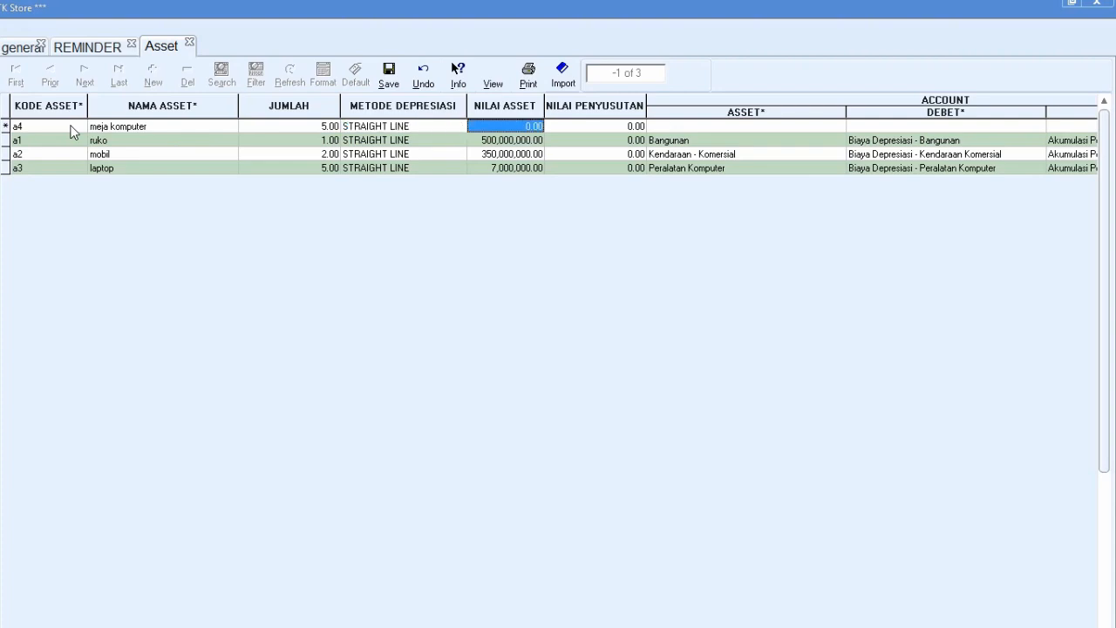
pyautogui.write('150')
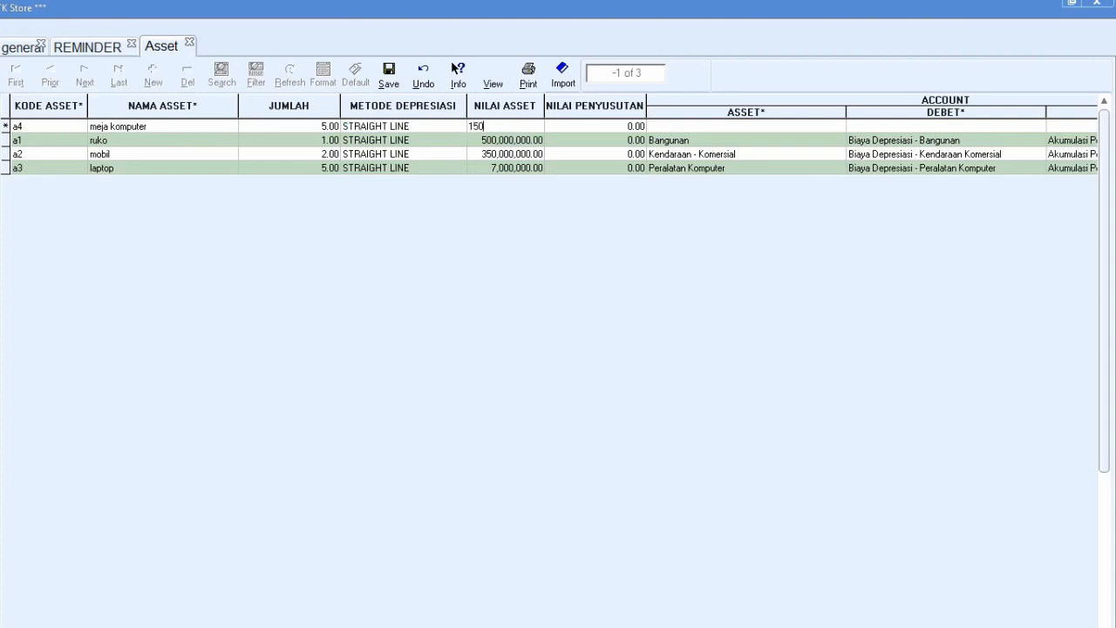
pyautogui.write('0000')
pyautogui.press('Tab')
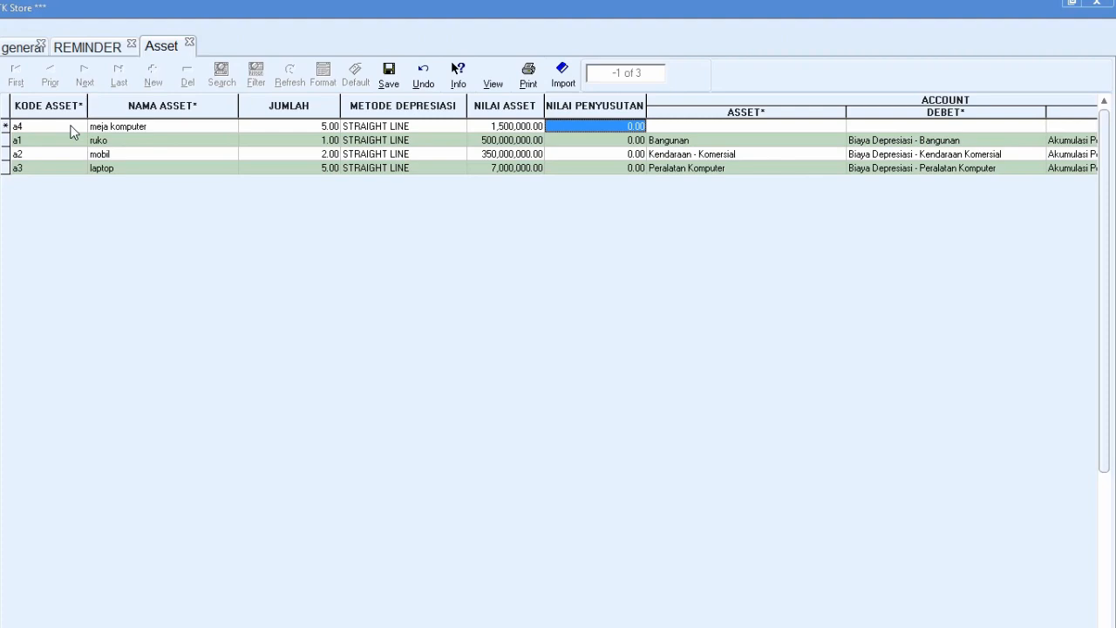
# - Look up "pera" for the meja komputer record's asset account and assign Peralatan Kantor
pyautogui.press('Tab')
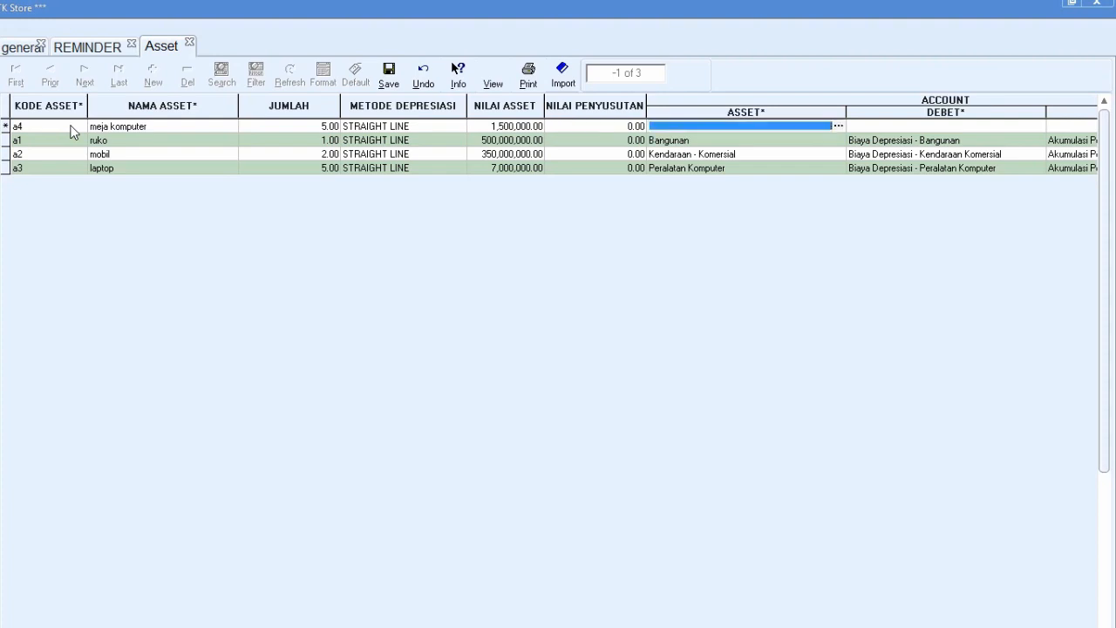
pyautogui.write('pera')
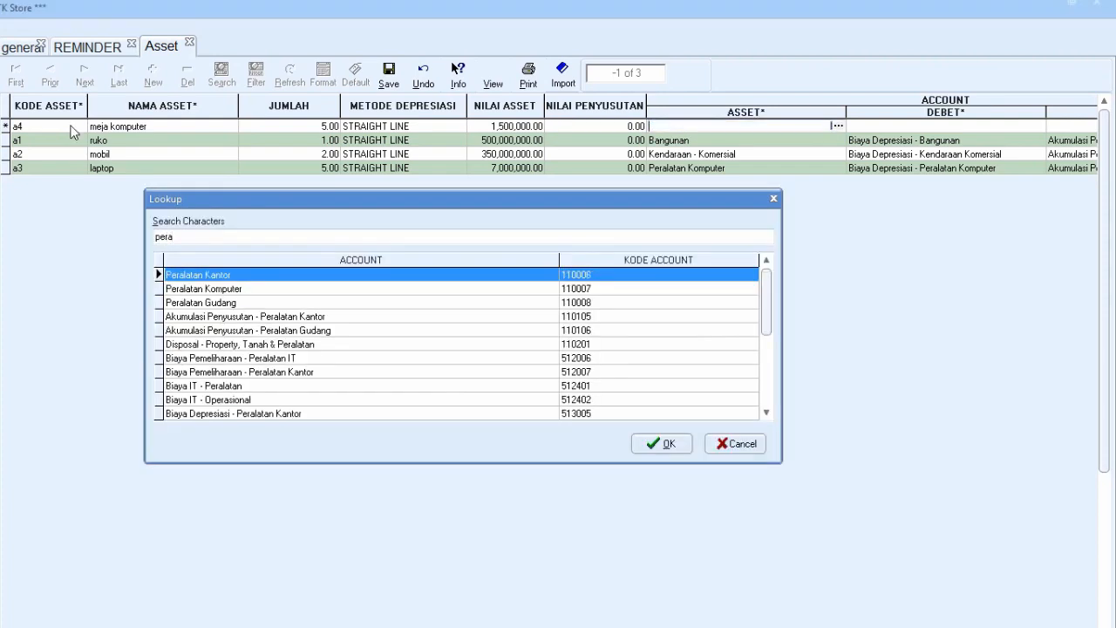
pyautogui.press('Return')
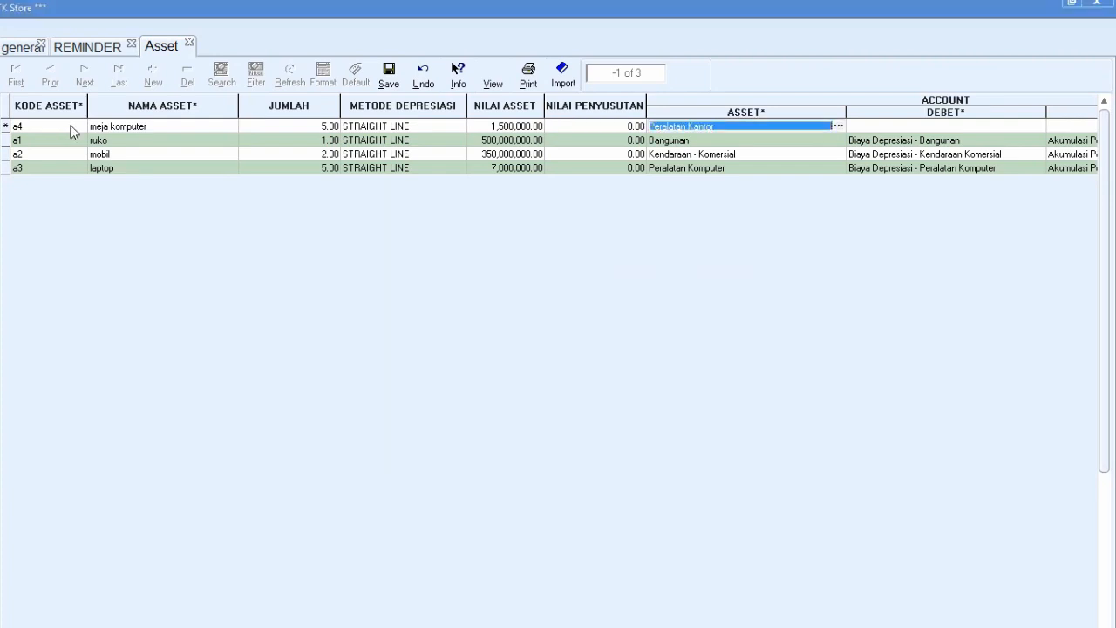
# - Look up "biaya d" for the record's debit account and assign Biaya Depresiasi - Peralatan Kantor
pyautogui.press('Tab')
pyautogui.write('biaya')
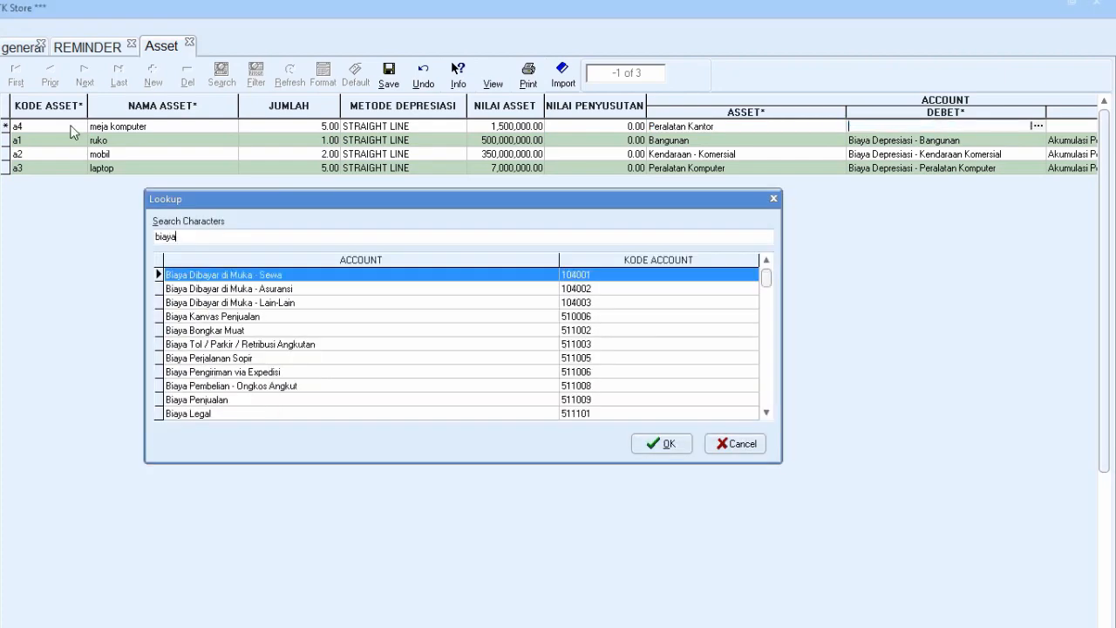
pyautogui.write(' d')
pyautogui.press('Down')
pyautogui.press('Down')
pyautogui.press('Down')
pyautogui.press('Down')
pyautogui.press('Down')
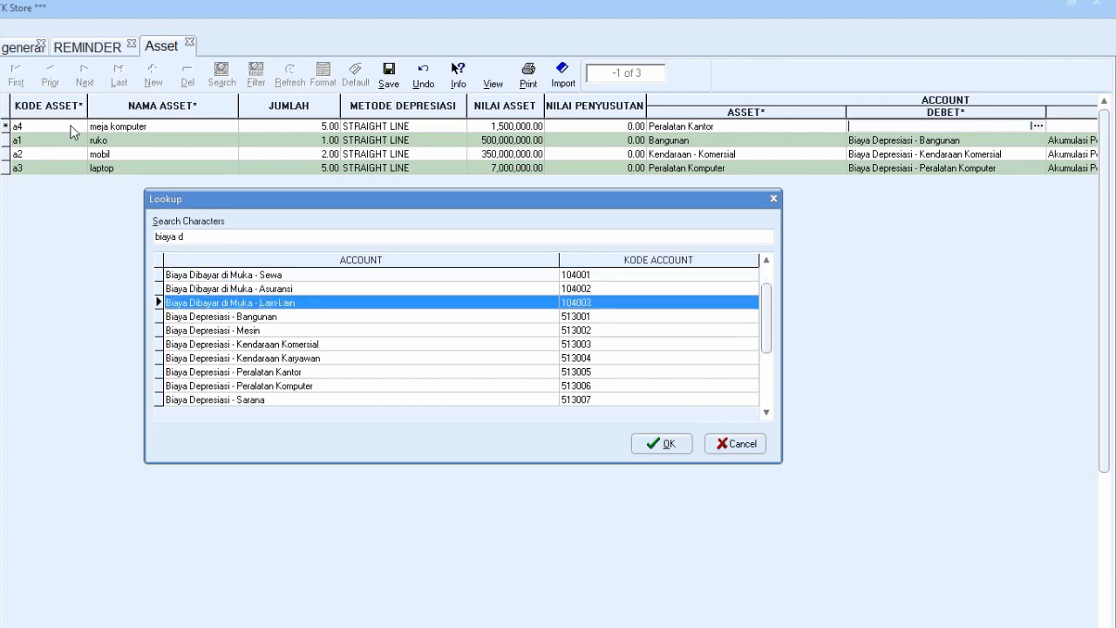
pyautogui.press('Down')
pyautogui.press('Down')
pyautogui.press('Return')
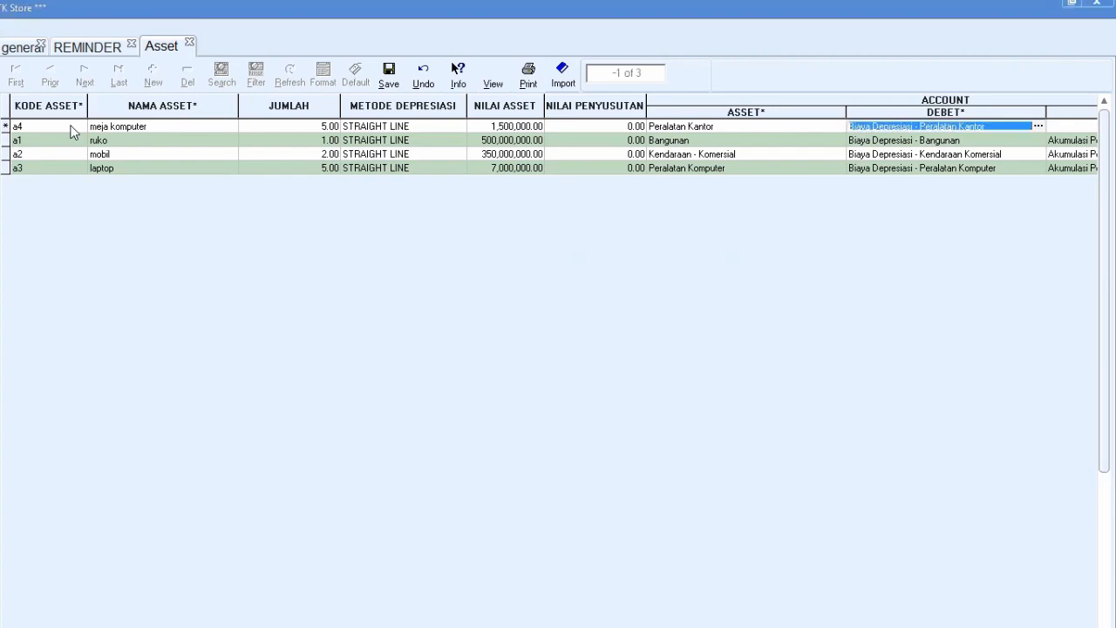
# - Look up "akum" for the record's credit account and assign Akumulasi Penyusutan - Peralatan Kantor
pyautogui.press('Tab')
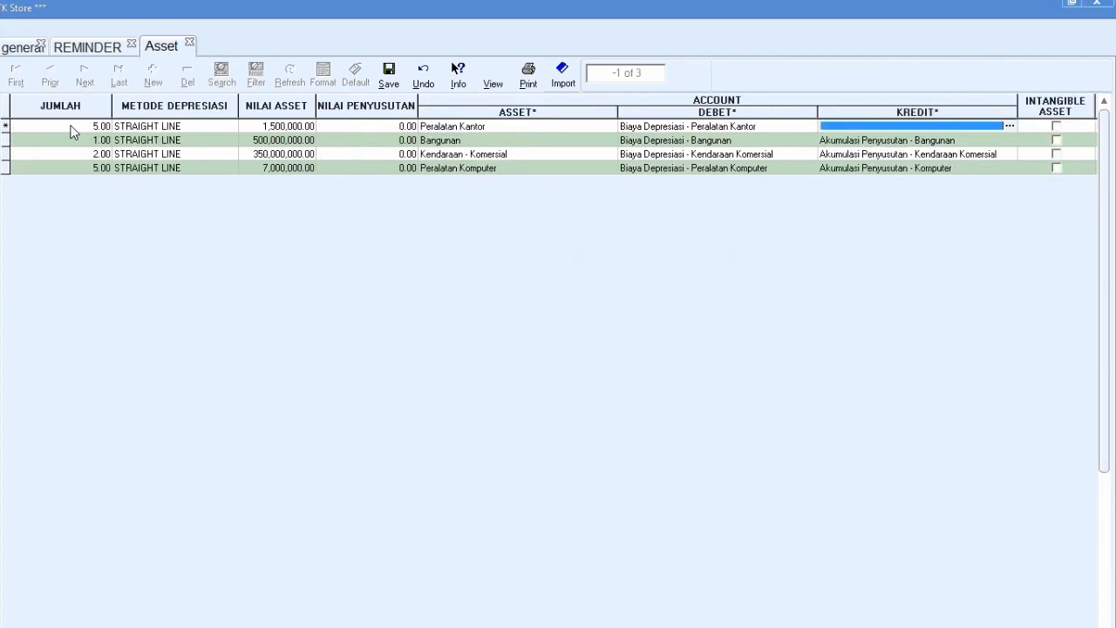
pyautogui.write('akum')
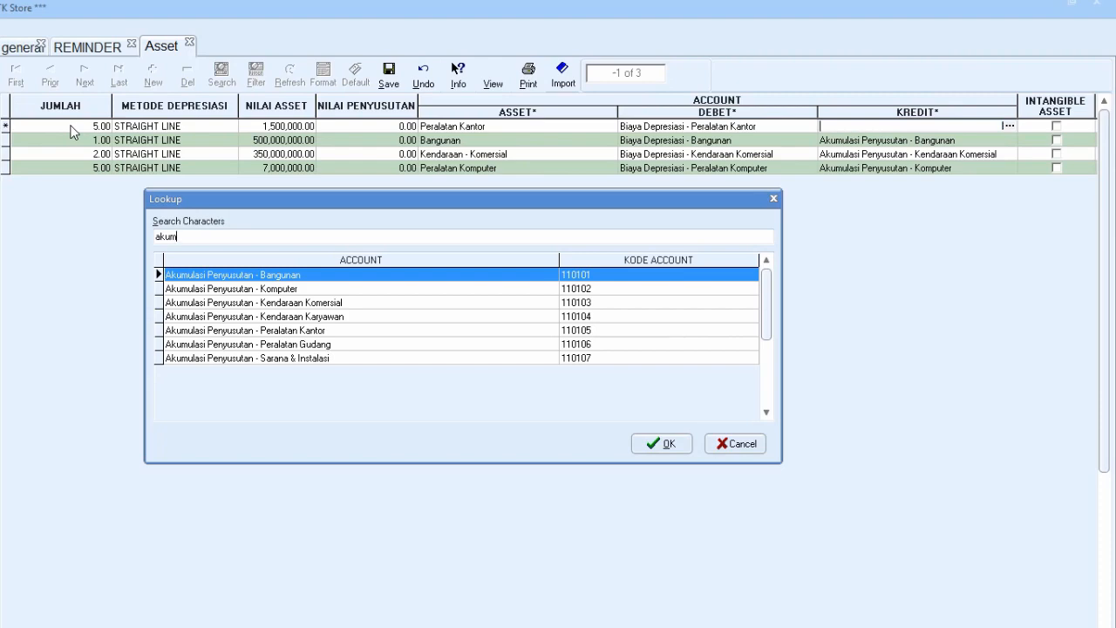
pyautogui.press('Down')
pyautogui.press('Down')
pyautogui.press('Down')
pyautogui.press('Down')
pyautogui.press('Return')
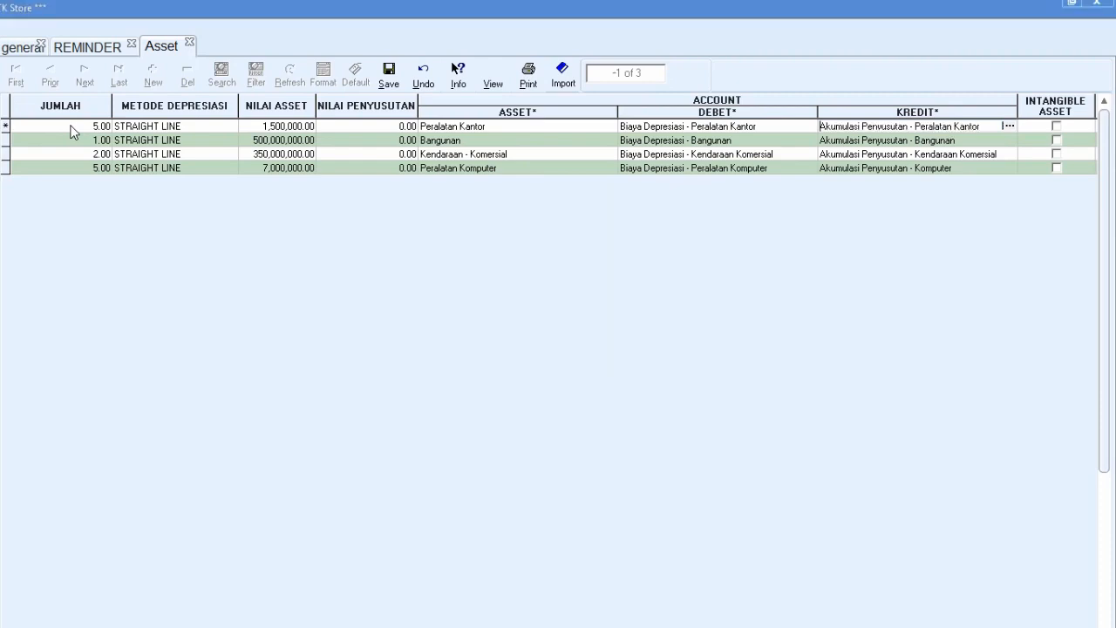
pyautogui.press('Tab')
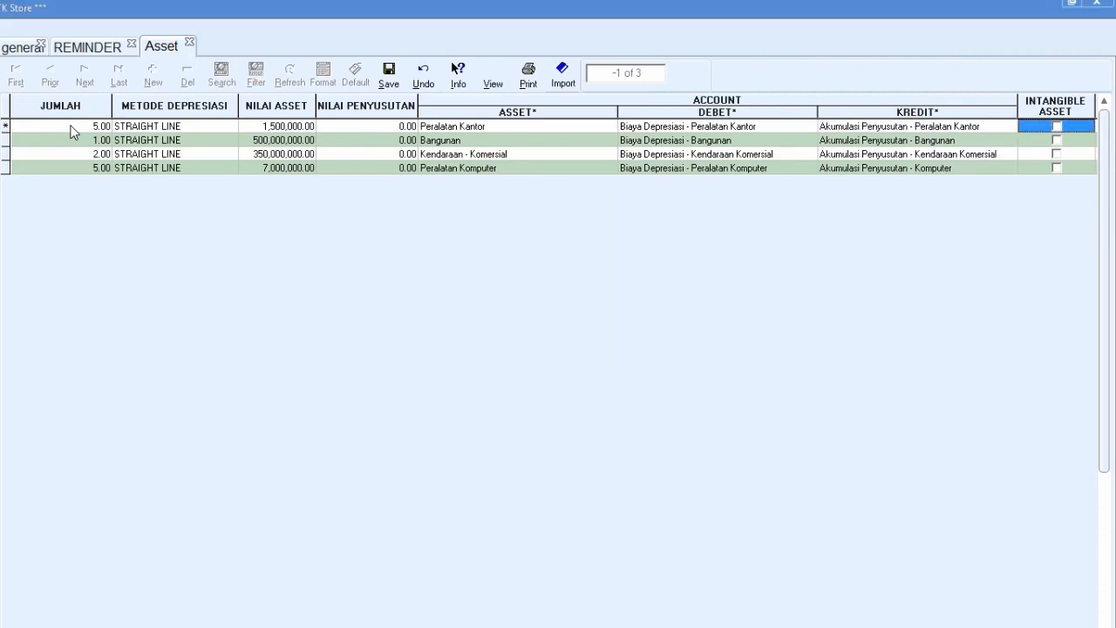
# - Set the meja komputer record's asset life to 2 years, leaving it unmarked as intangible and without a description
pyautogui.press('Tab')
pyautogui.press('Tab')
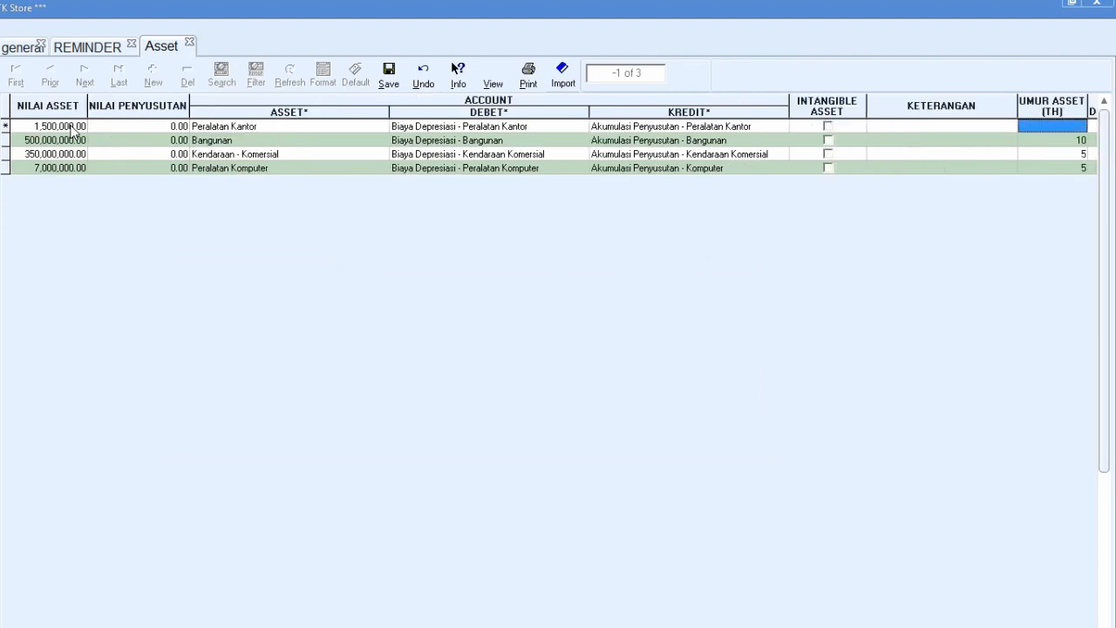
pyautogui.write('2')
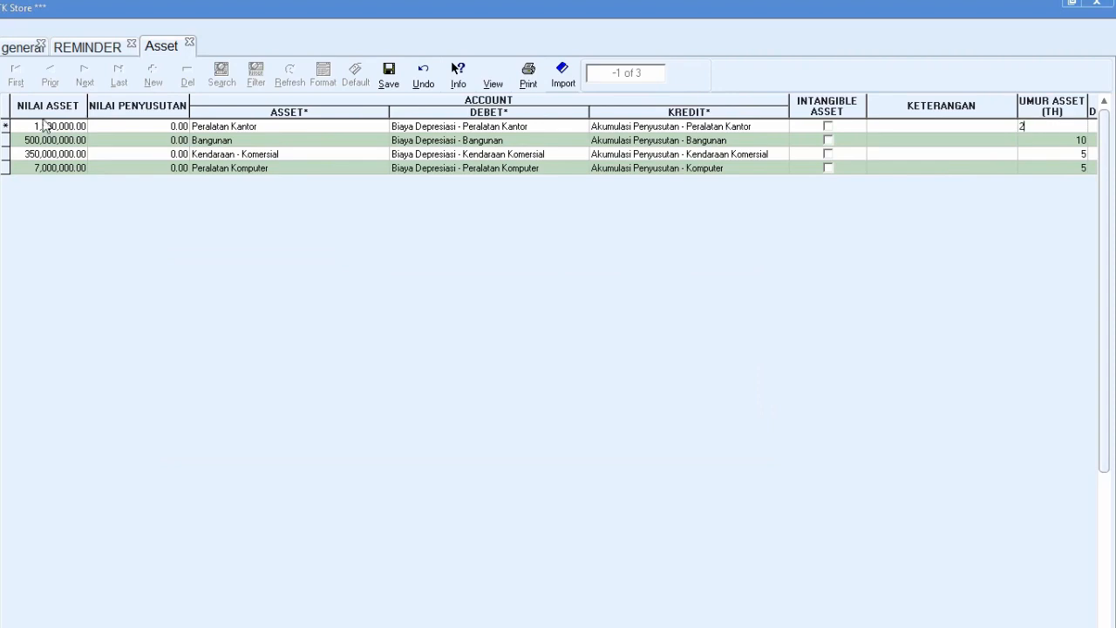
pyautogui.click(1093, 128)
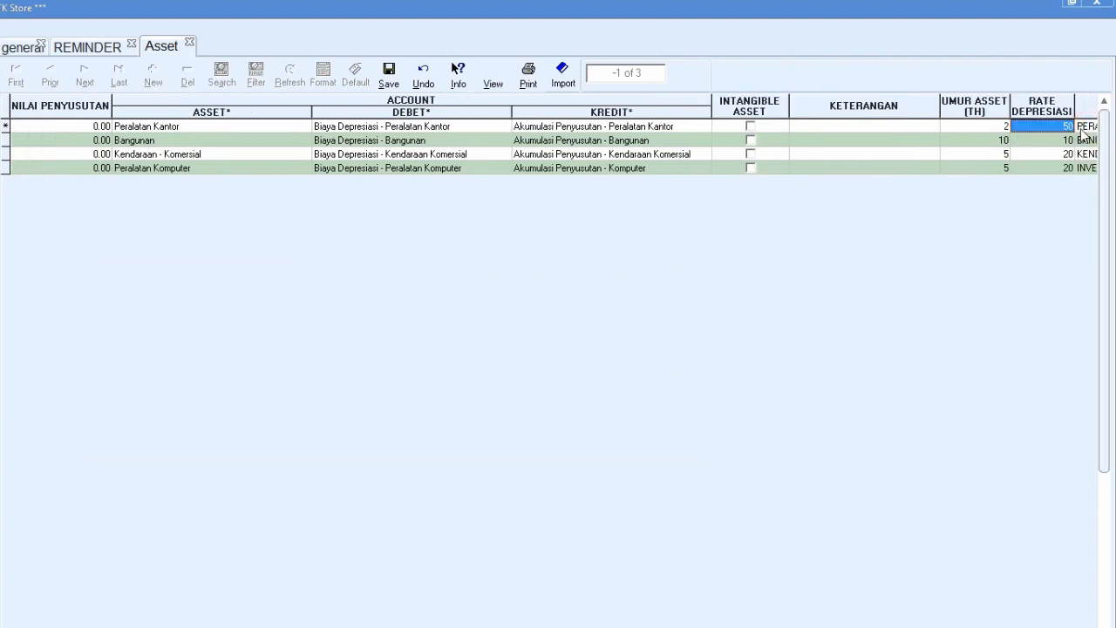
# - Look up "inv" for the meja komputer record's asset type and assign INVENTARIS KANTOR
pyautogui.click(1082, 129)
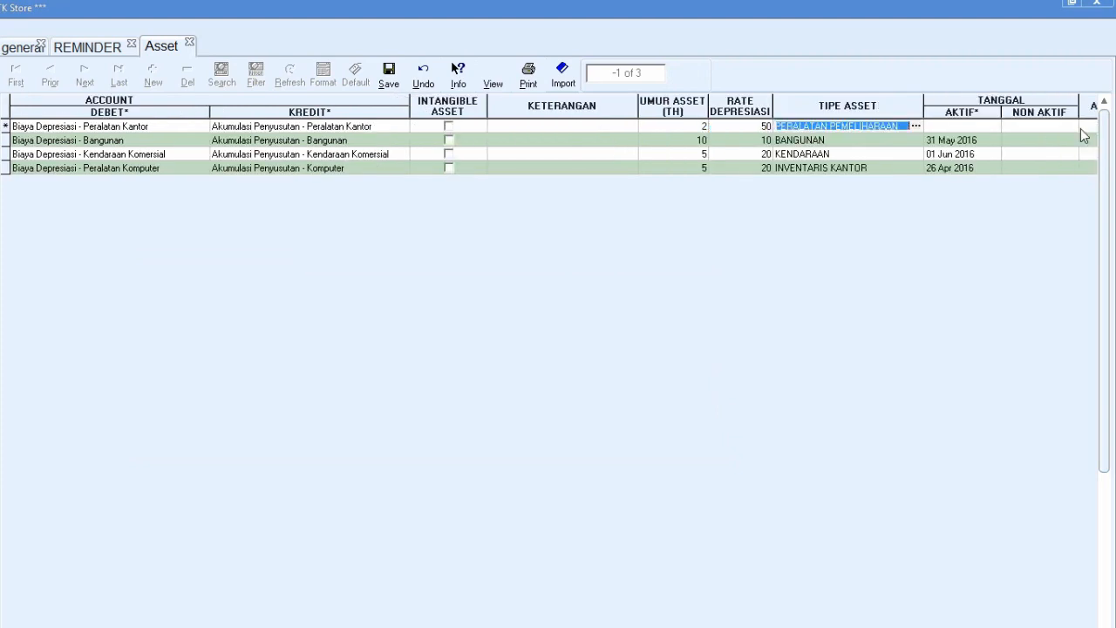
pyautogui.write('inv')
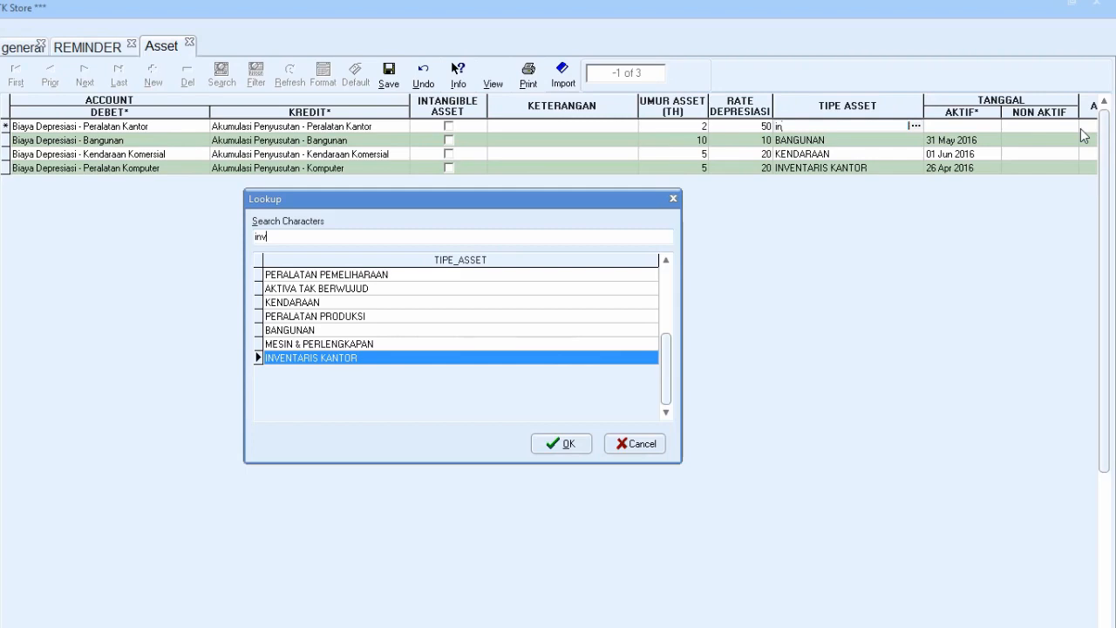
pyautogui.press('Return')
pyautogui.press('Tab')
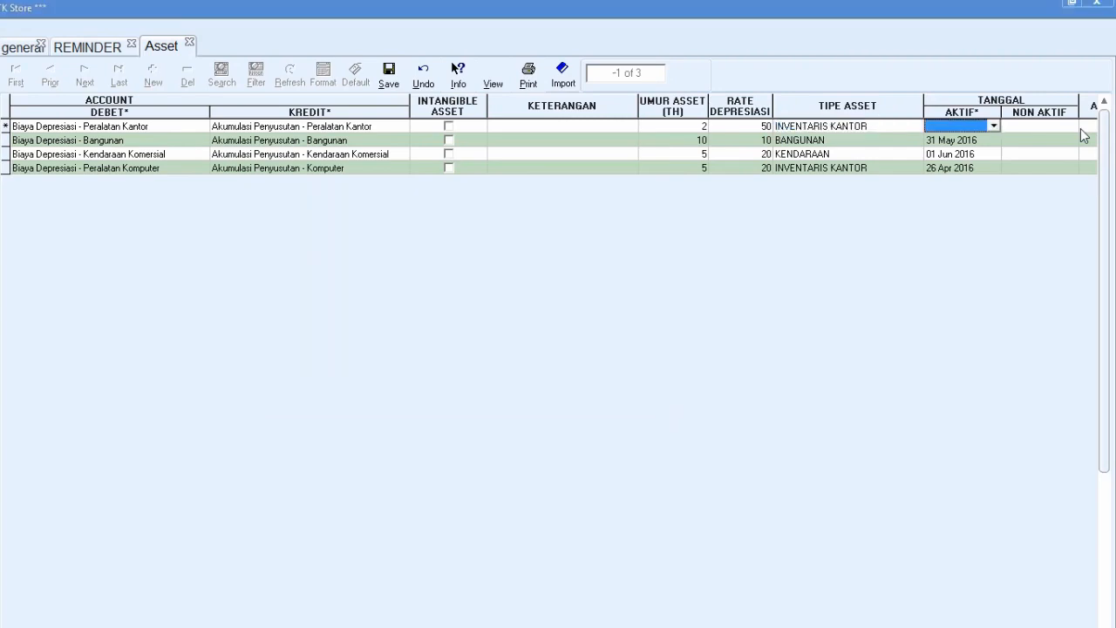
# - Set the record's active date to 28 Jun 2016 with no inactive date, and save the new asset
pyautogui.click(999, 128)
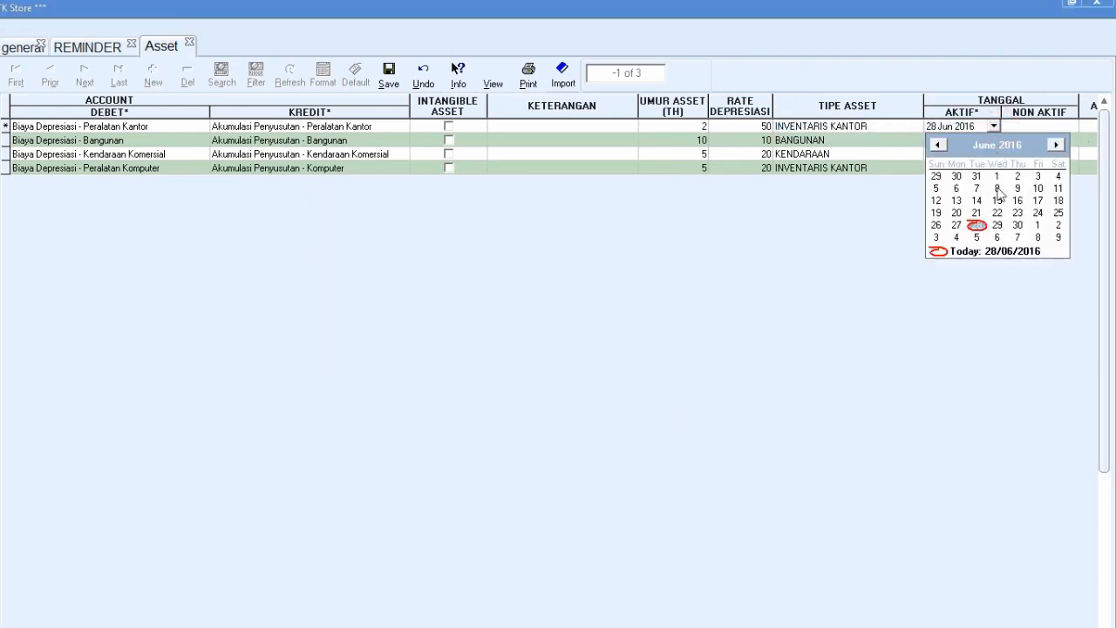
pyautogui.click(978, 228)
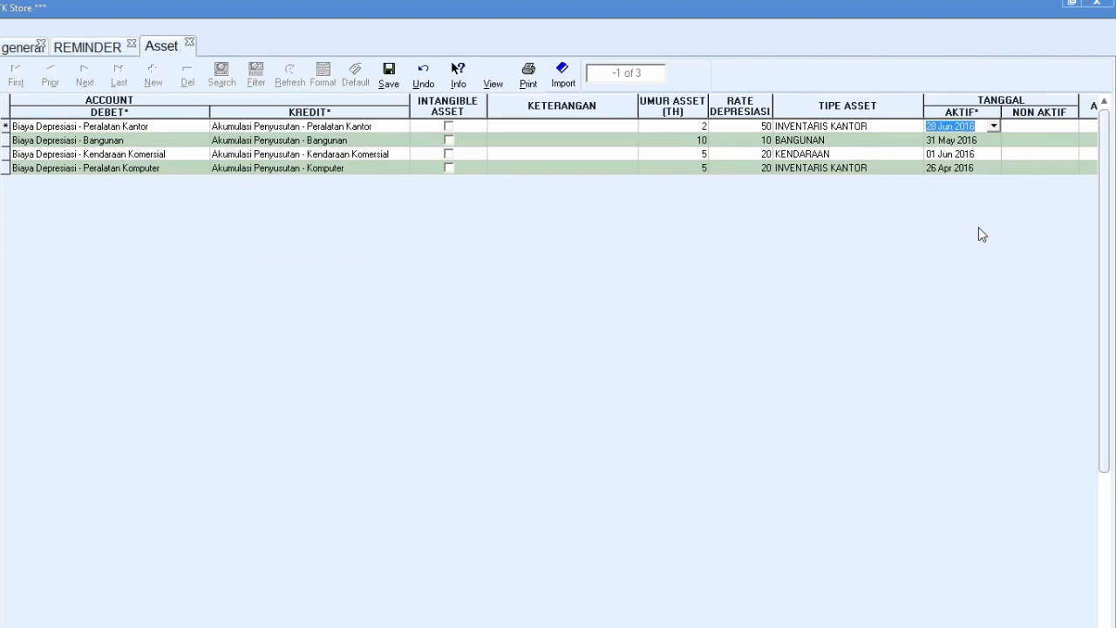
pyautogui.press('Right')
pyautogui.click(1033, 128)
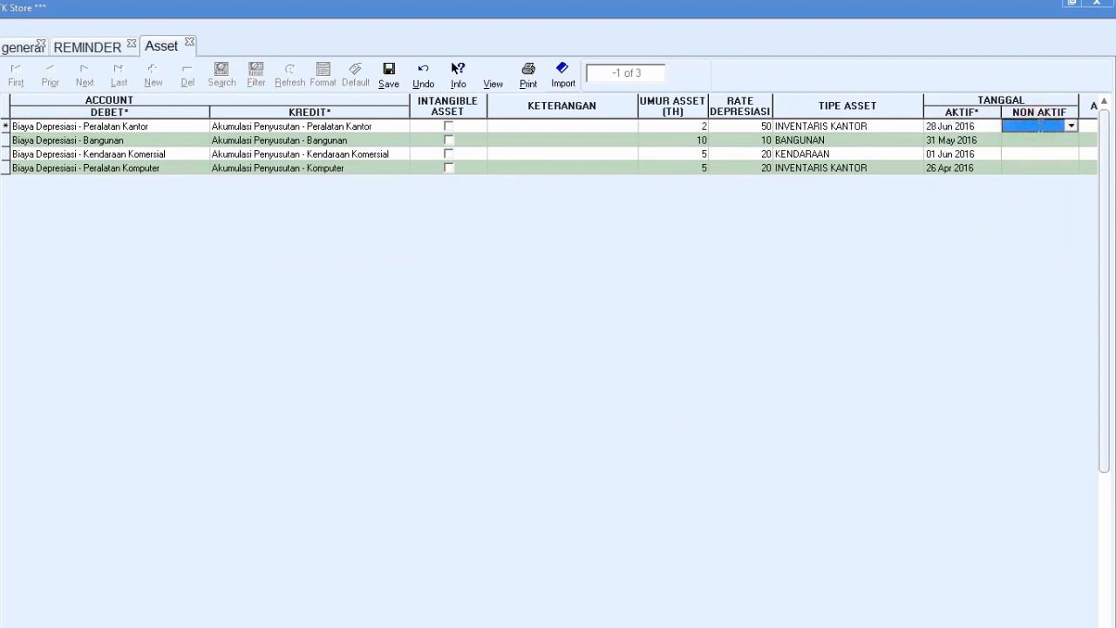
pyautogui.press('Tab')
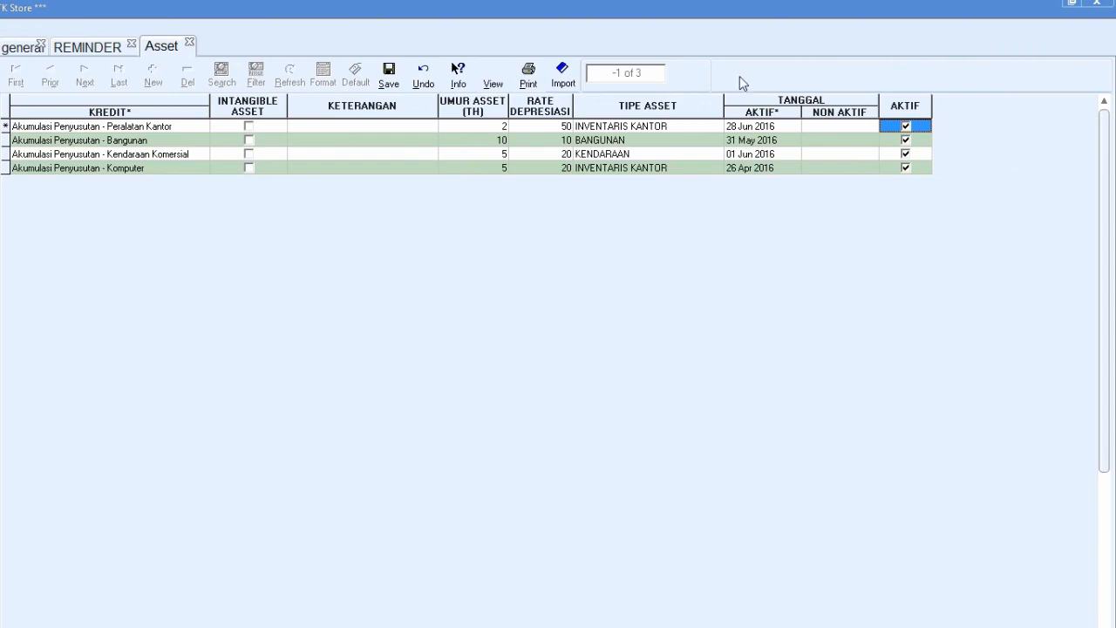
pyautogui.click(389, 74)
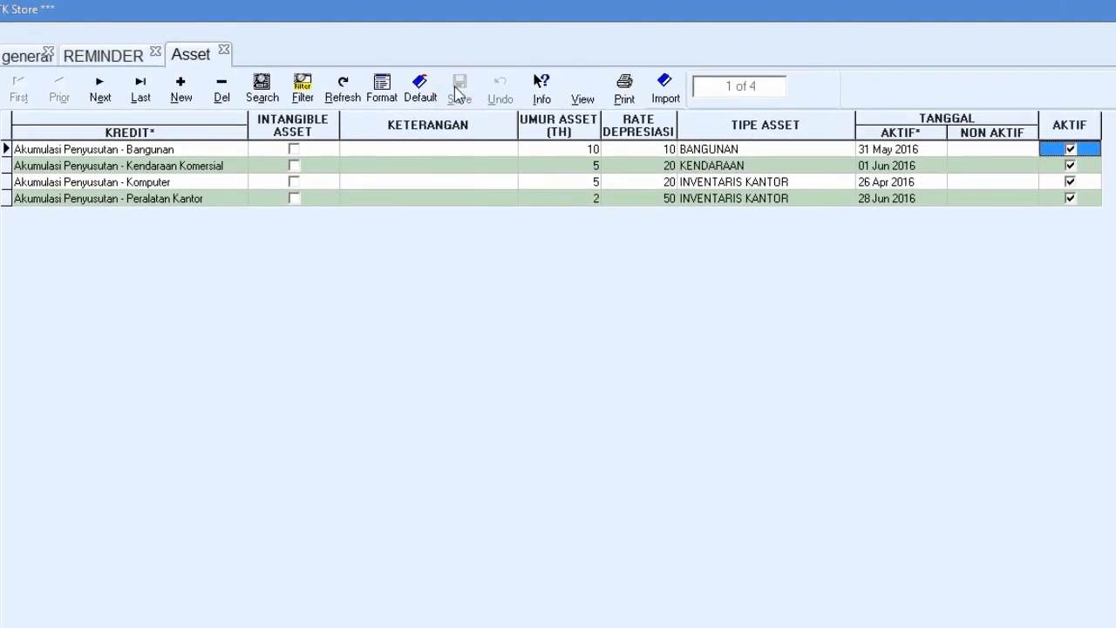